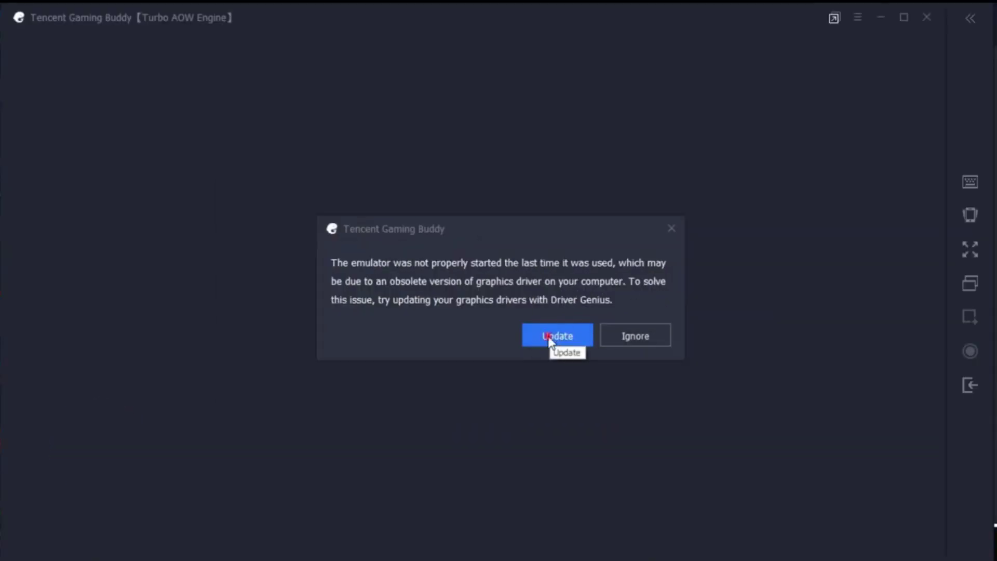
Step: Accept the emulator's graphics driver update and install Driver Booster from driver_booster_setup_free.exe, declining Web Companion and the newsletter
click(549, 337)
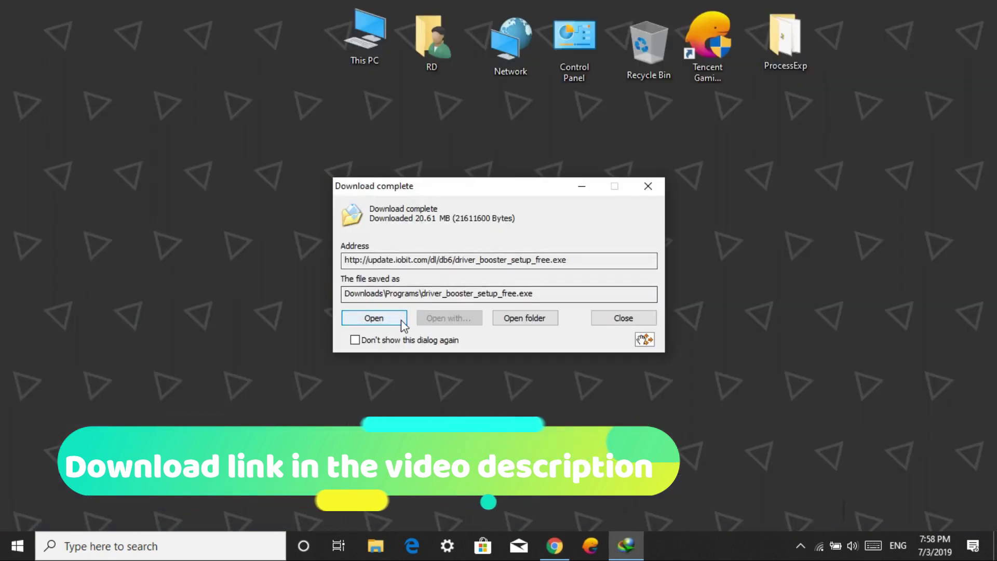
click(374, 318)
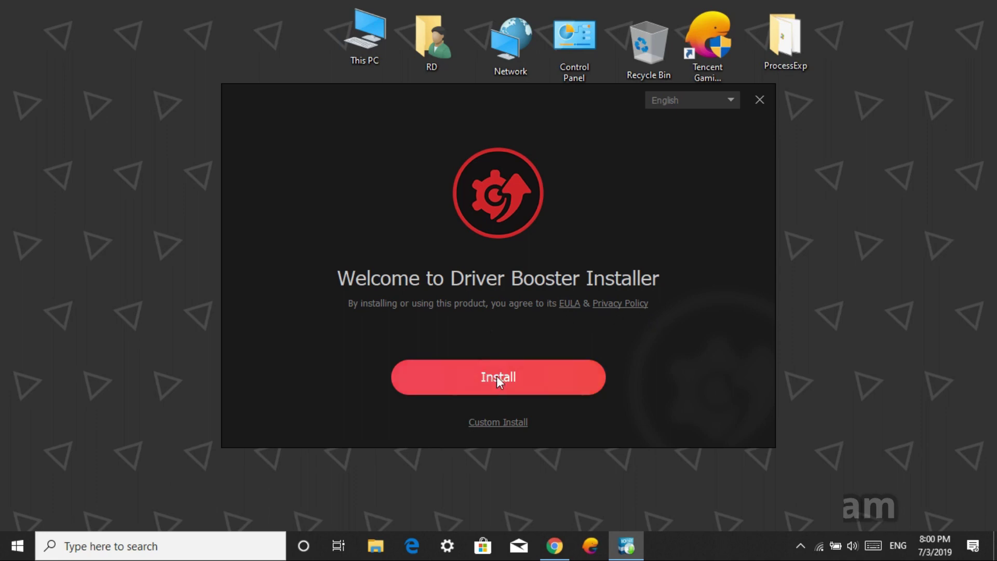
click(516, 384)
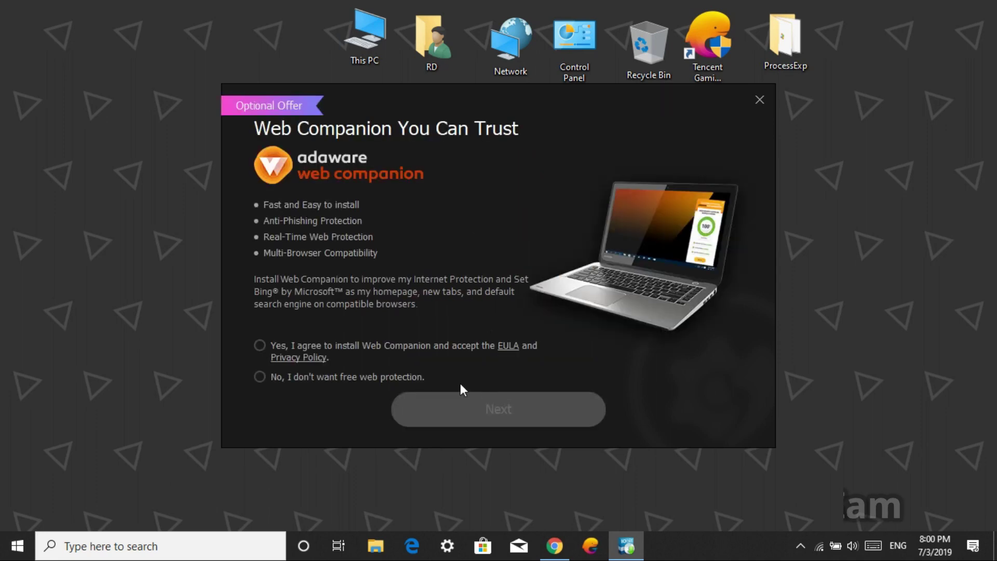
click(259, 377)
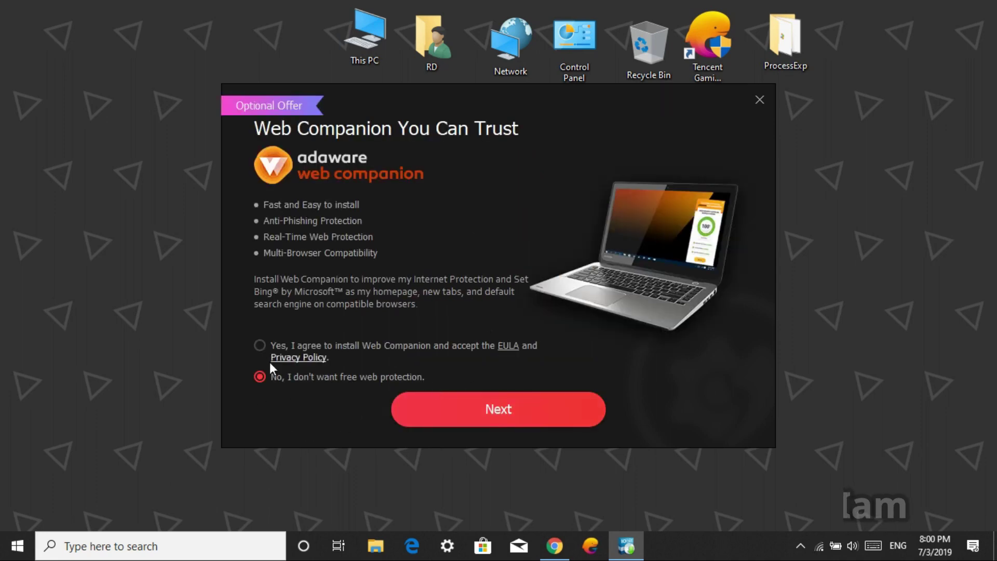
click(454, 410)
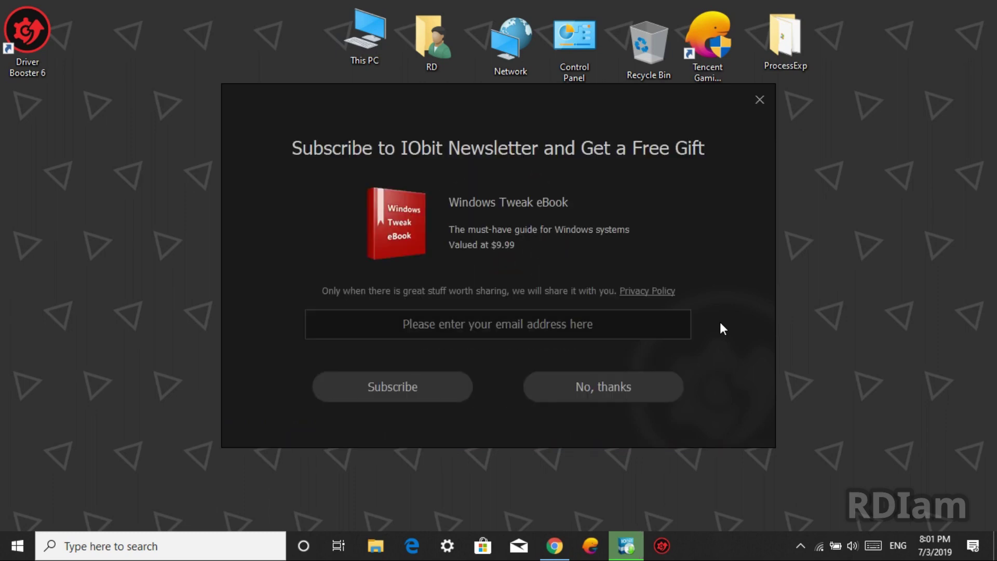
click(573, 386)
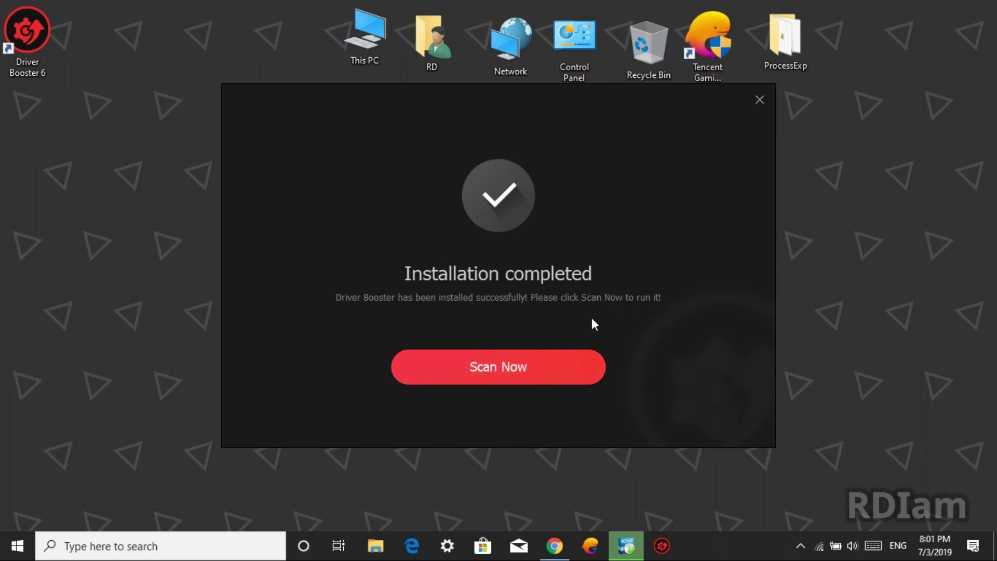
Step: Scan the computer for outdated drivers, close the IObit web page that opens, and review the outdated driver list
click(550, 363)
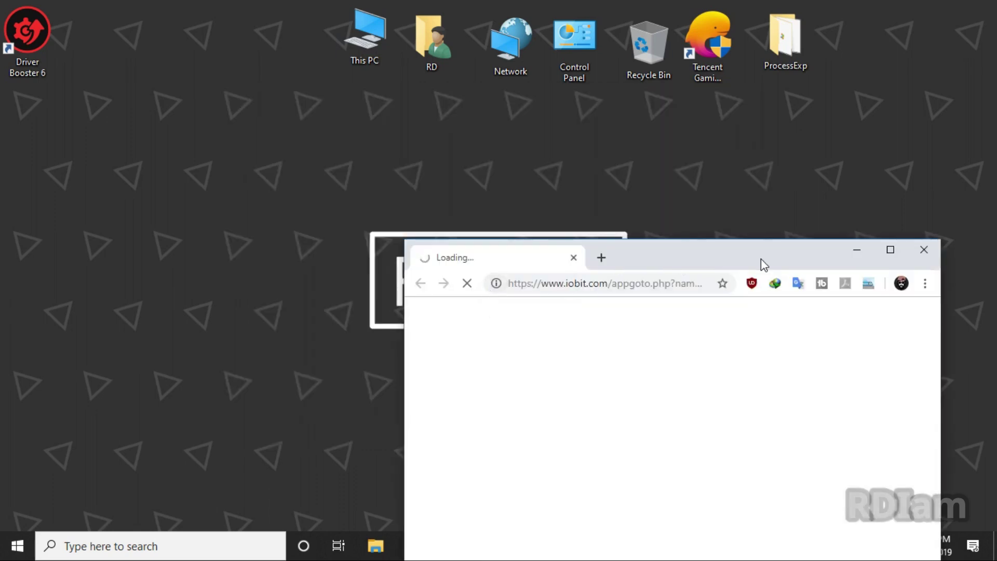
click(924, 258)
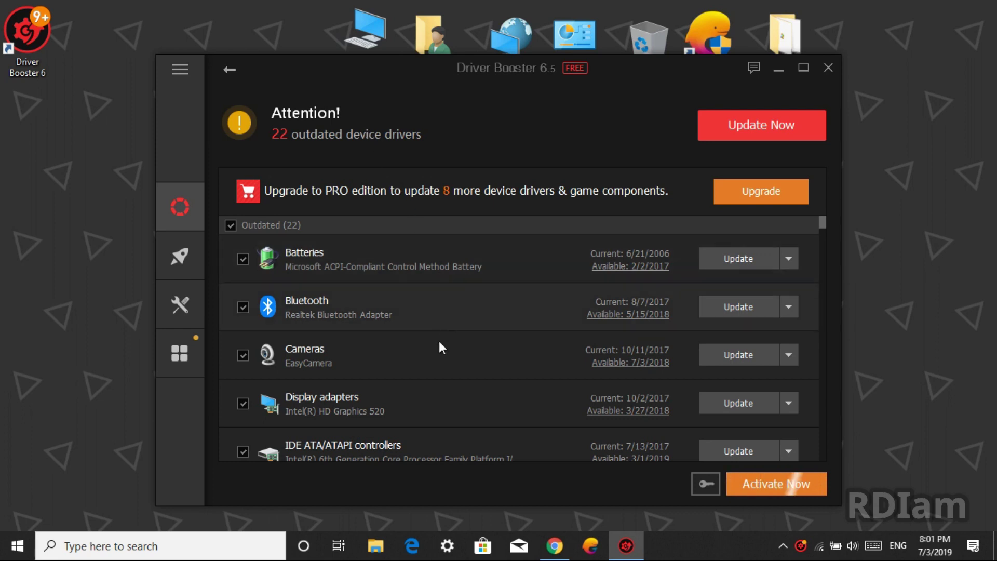
scroll(403, 367, down, 3)
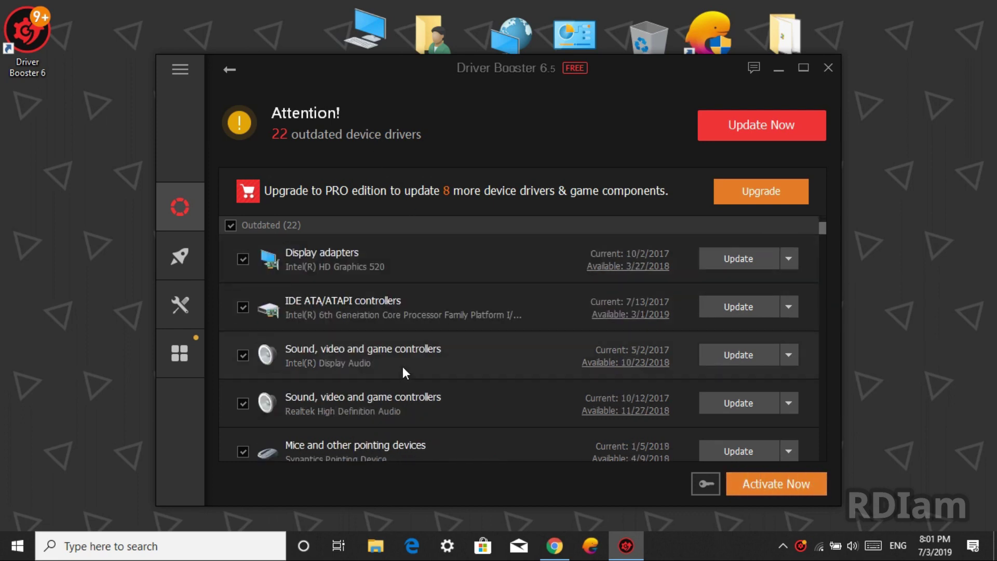
scroll(424, 306, up, 3)
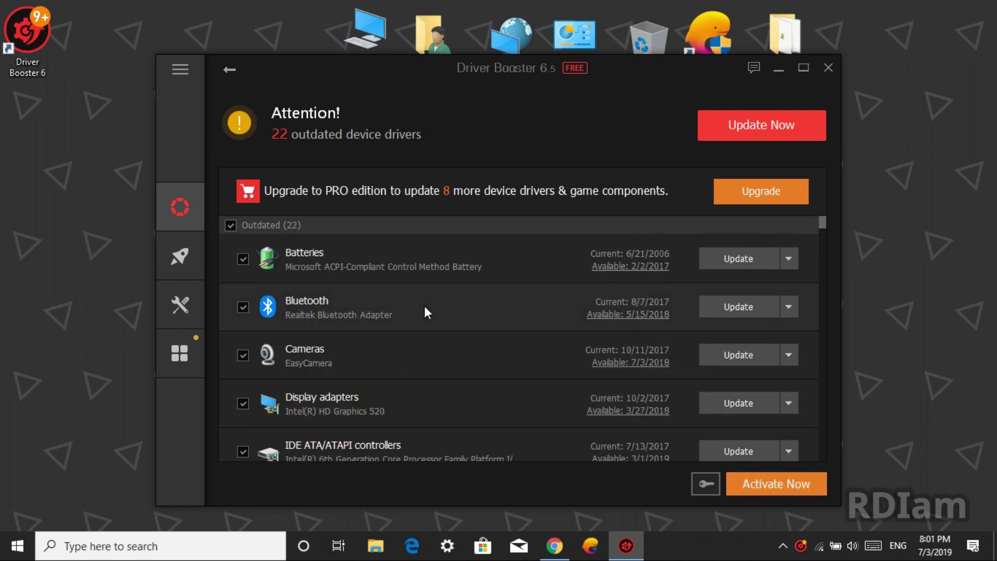
mouse_move(824, 223)
mouse_down()
mouse_move(821, 304)
mouse_move(822, 213)
mouse_up()
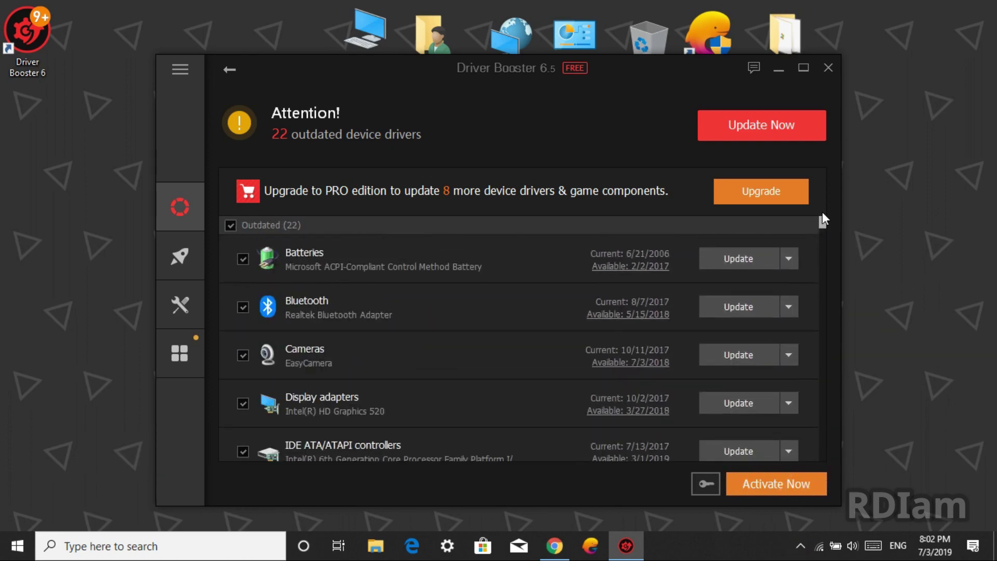
click(823, 213)
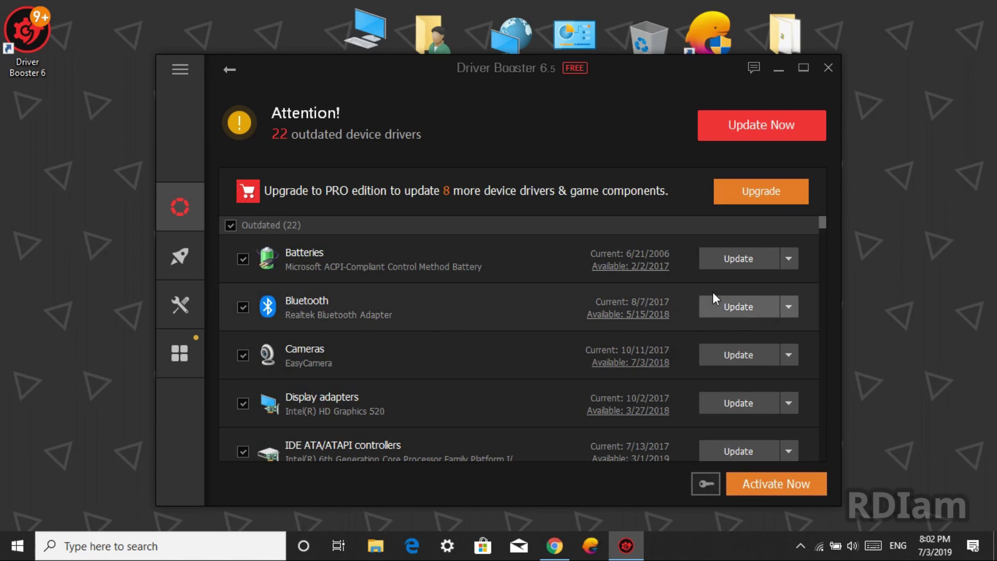
Step: Update all selected outdated drivers, accept the installation notices, and check the update list
click(766, 132)
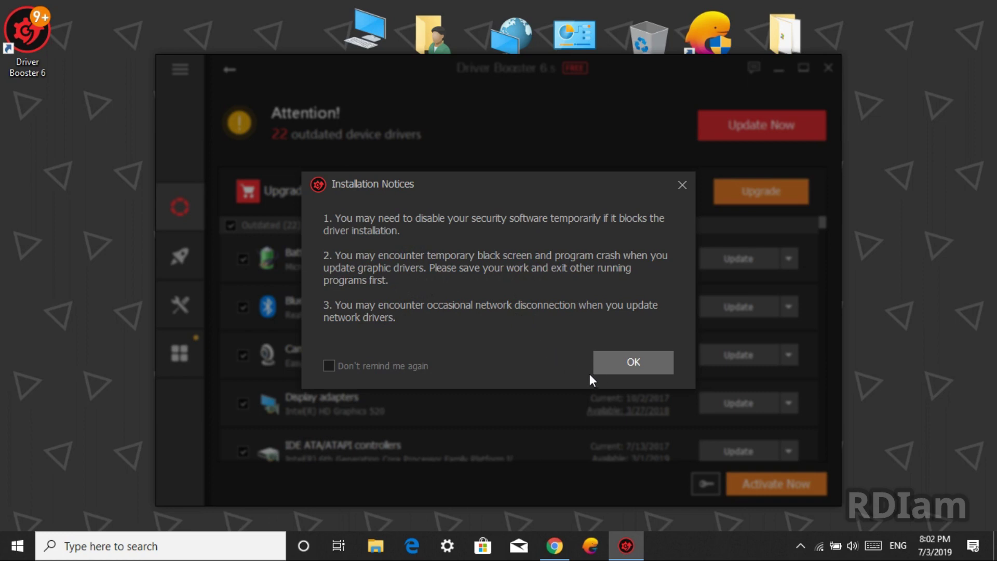
click(620, 372)
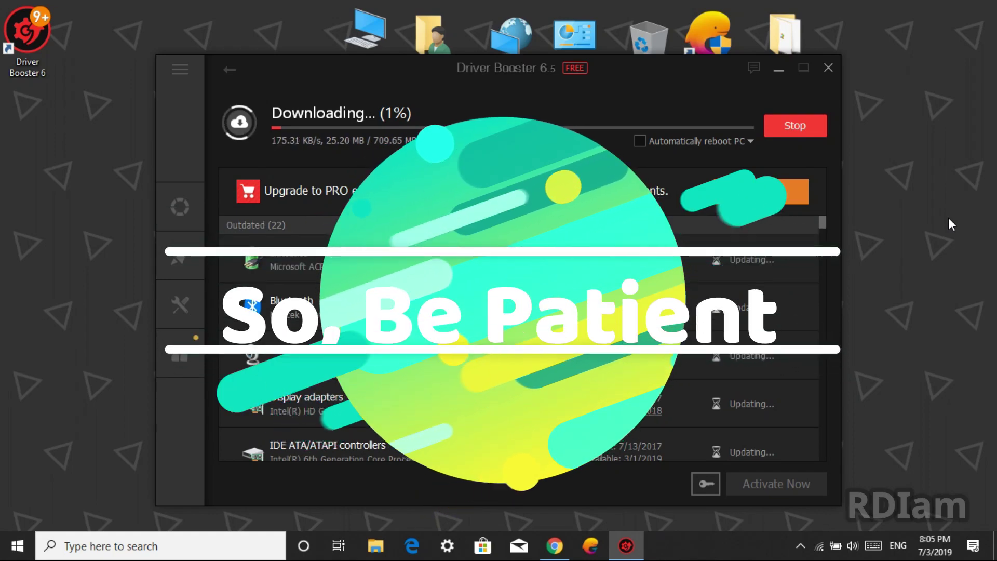
drag(822, 223, 824, 240)
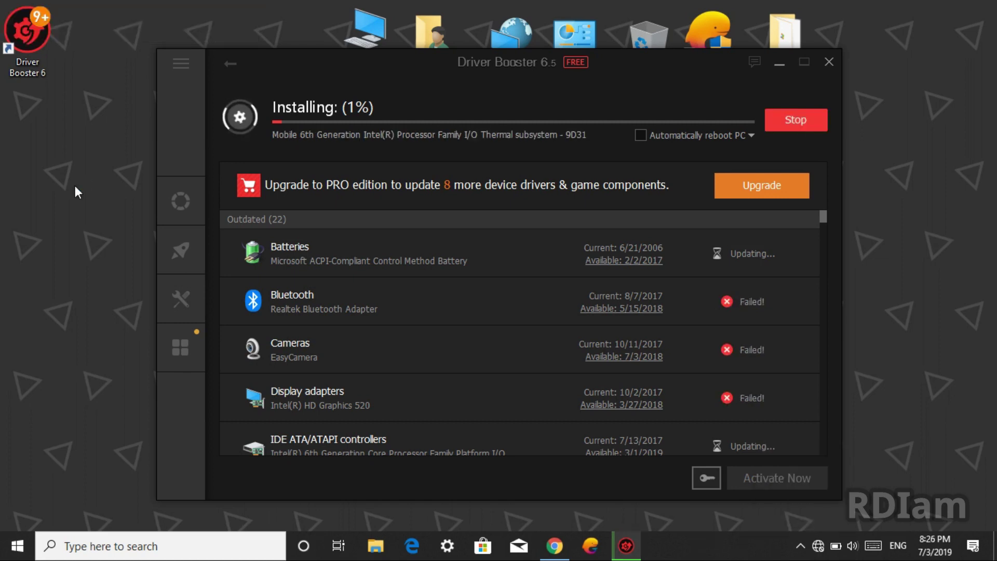
click(824, 229)
scroll(749, 341, up, 5)
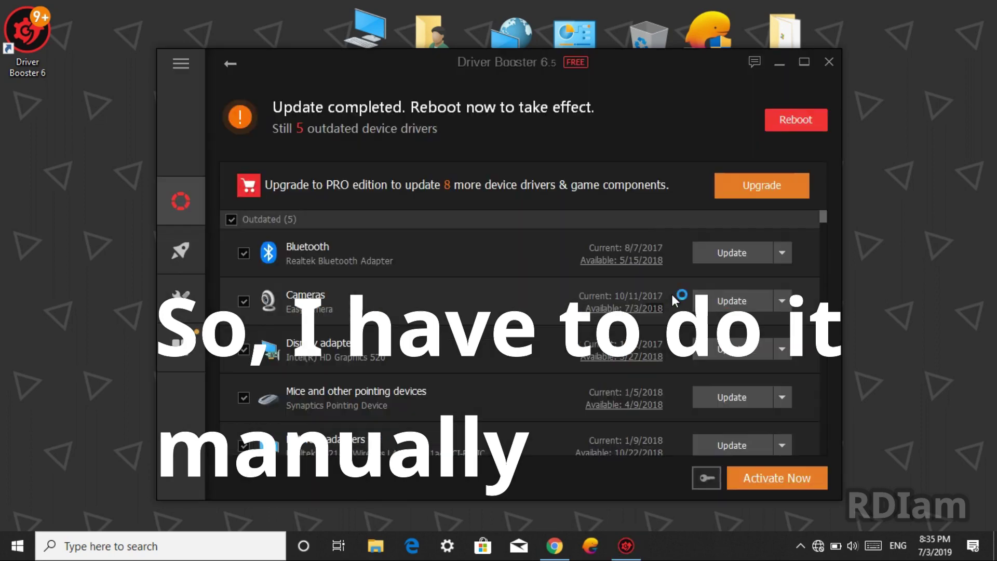
Step: Update the Intel(R) HD Graphics 520 display adapter driver individually and accept the installation notices
click(782, 349)
click(732, 388)
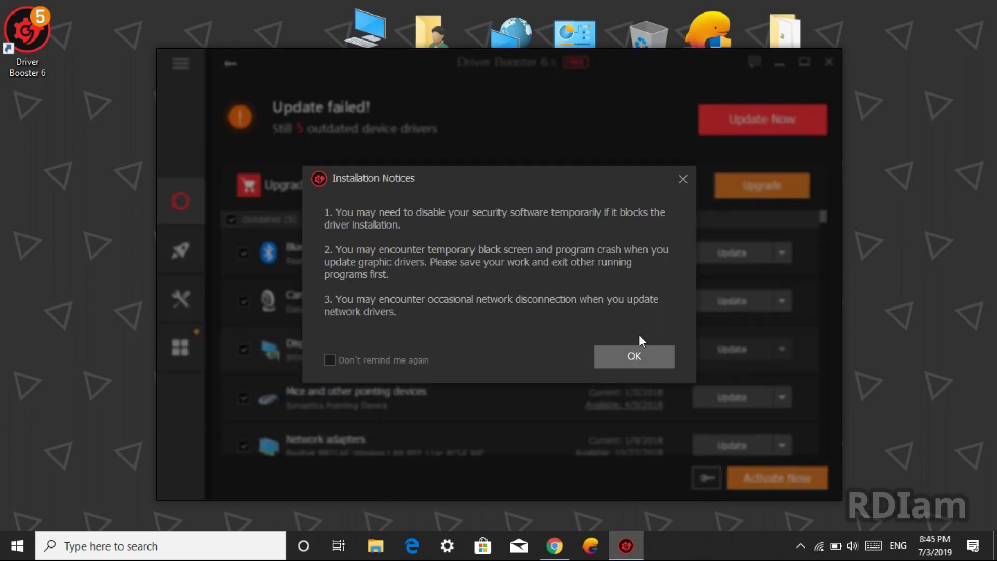
click(636, 354)
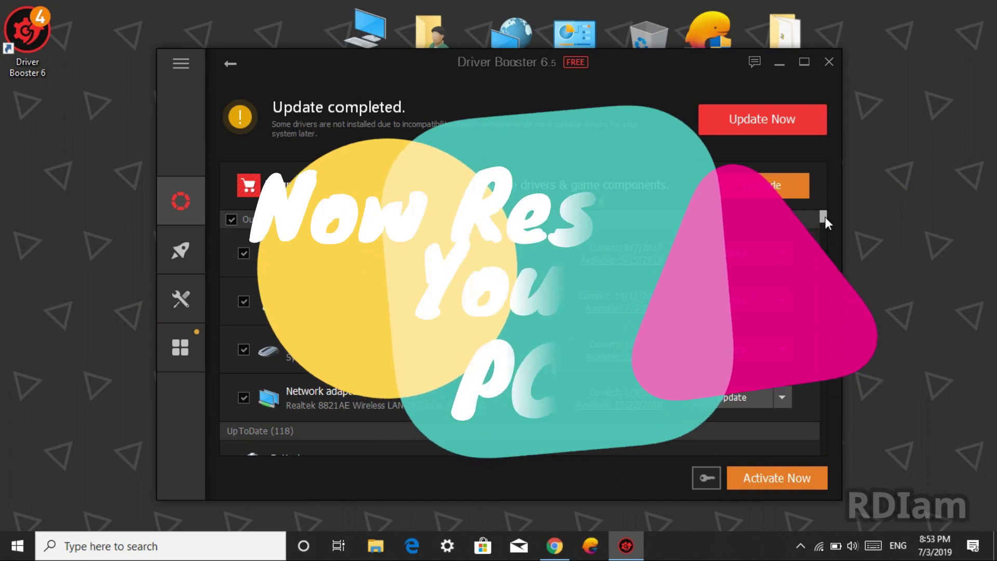
drag(825, 218, 825, 226)
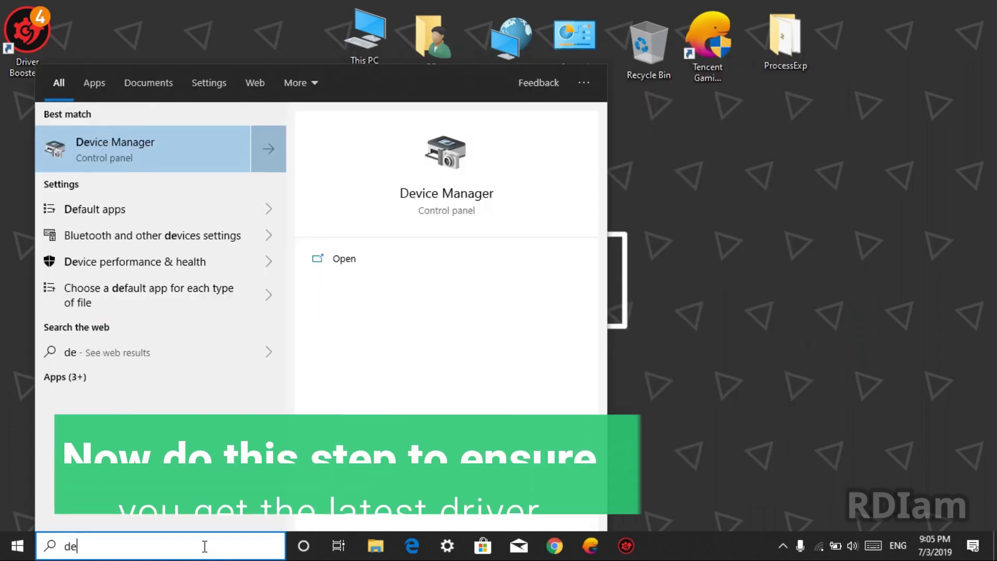
Step: Search Windows for "dev" and open Device Manager in a maximized window
text(v)
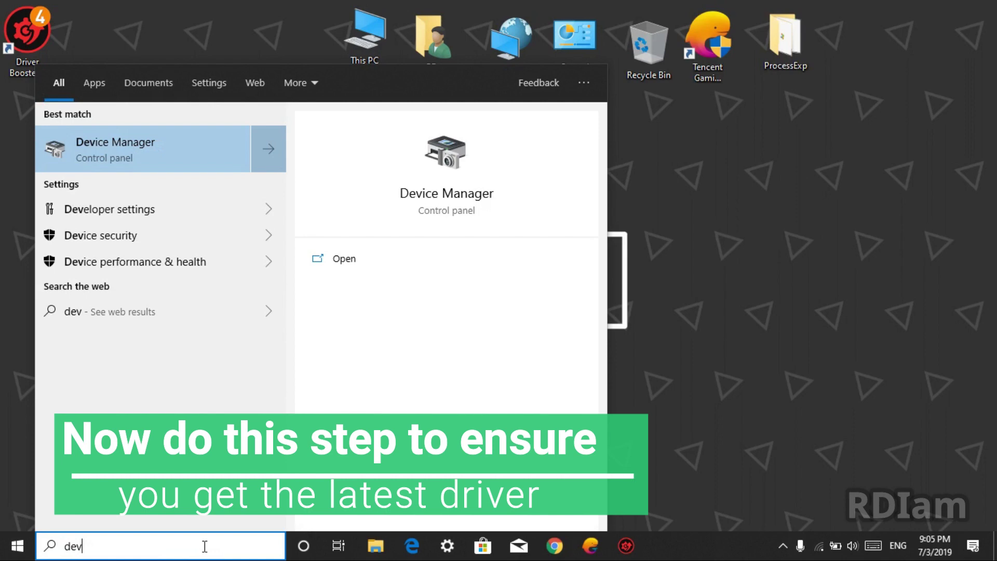
click(199, 147)
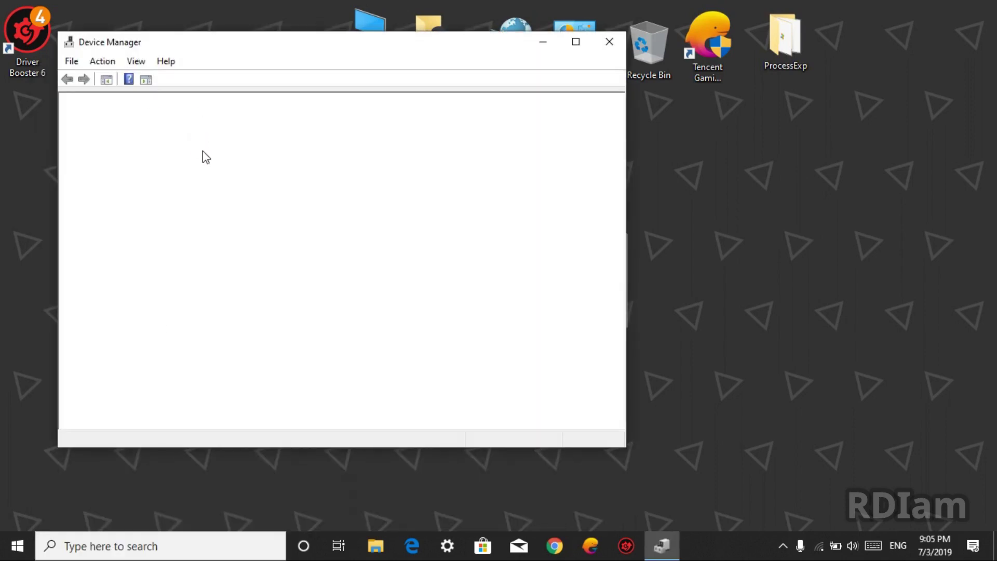
click(575, 42)
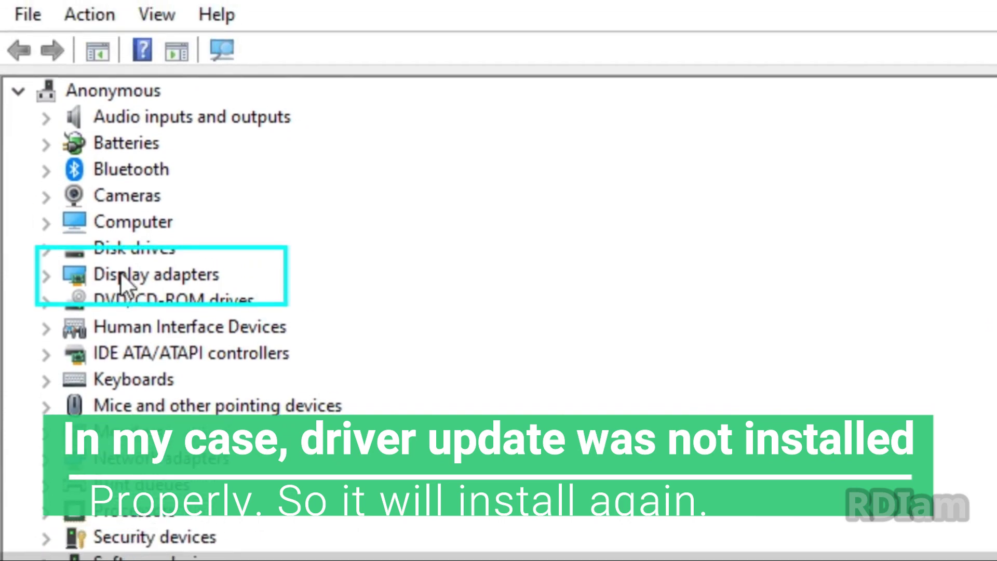
Step: Update the Intel(R) HD Graphics 520 driver under Display adapters, searching automatically for updated driver software
double_click(122, 283)
click(133, 280)
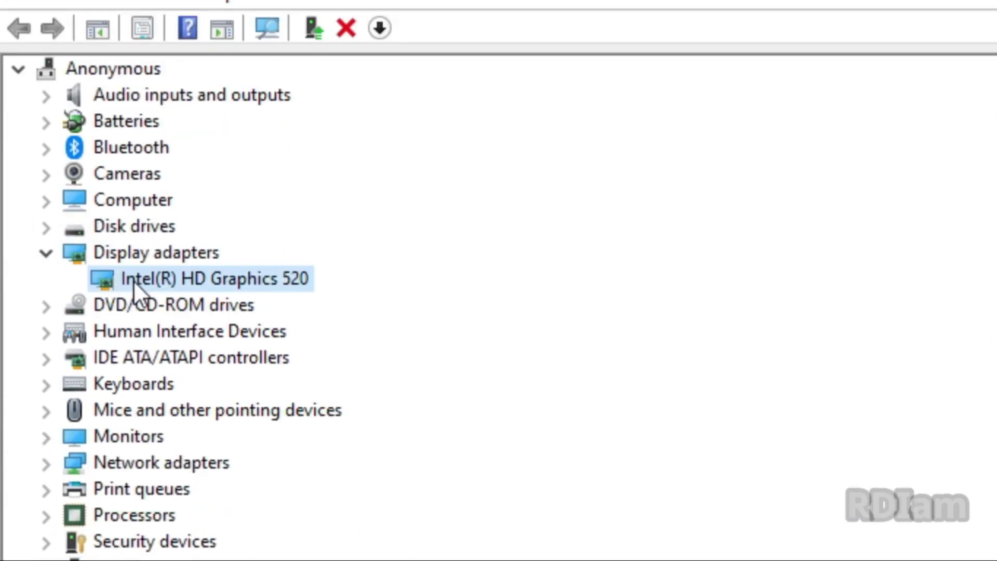
right_click(133, 281)
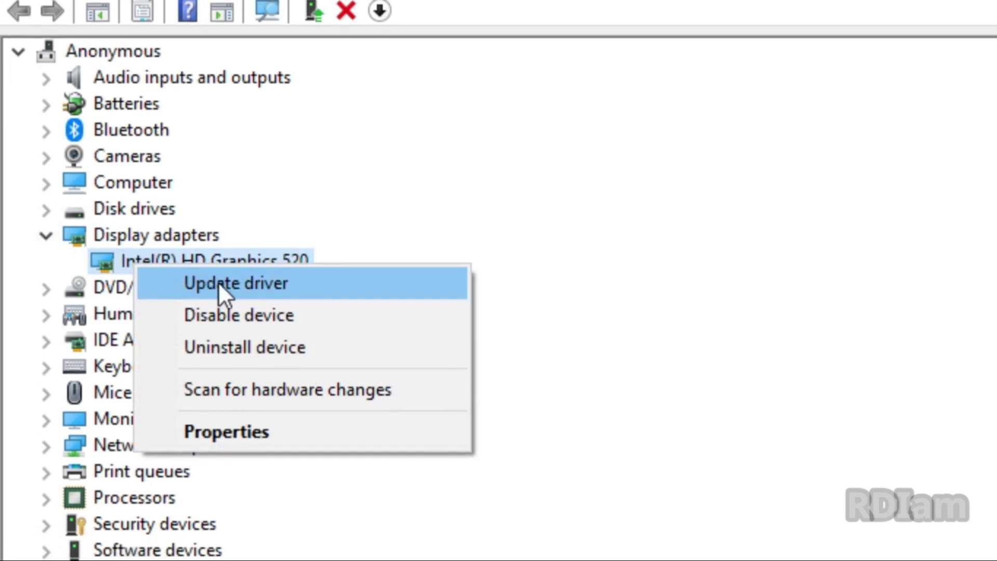
click(285, 280)
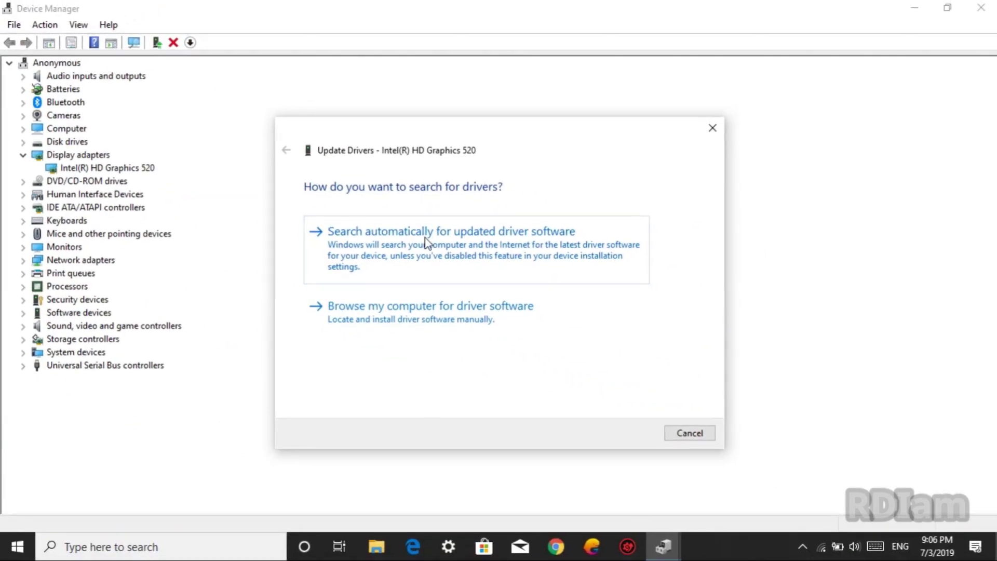
click(457, 271)
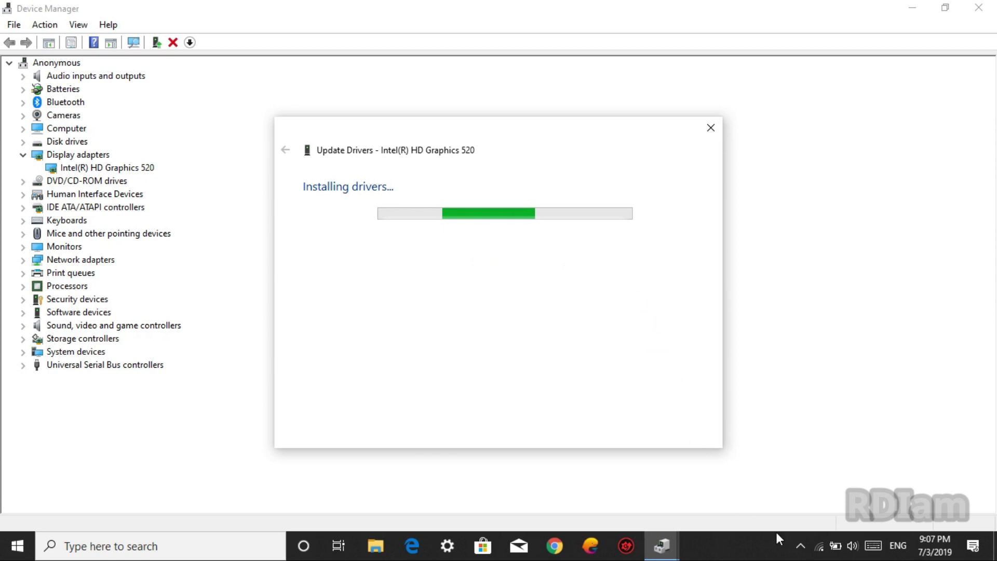
click(801, 551)
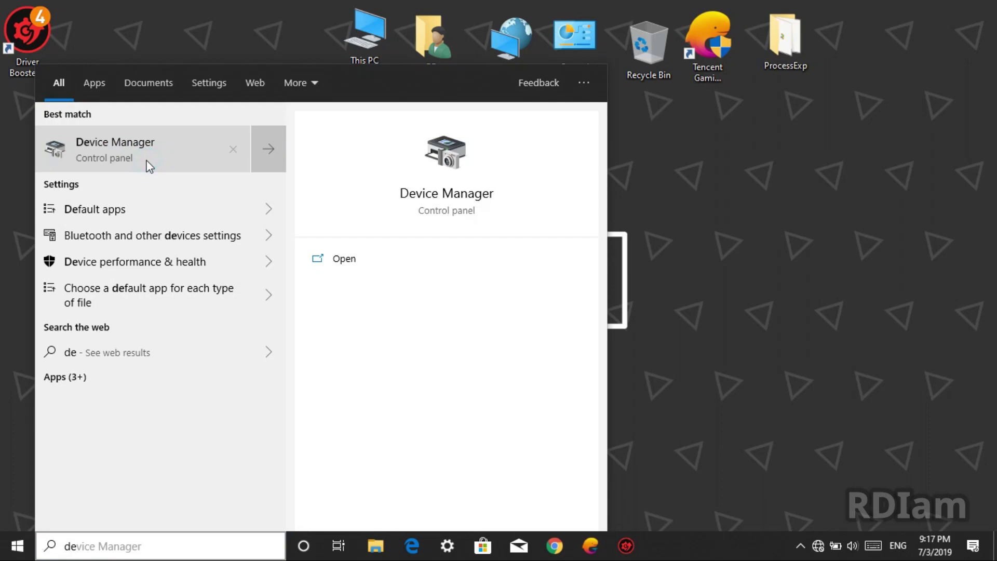
Step: Reopen Device Manager maximized and open the properties of the Intel(R) HD Graphics 520 display adapter
click(147, 164)
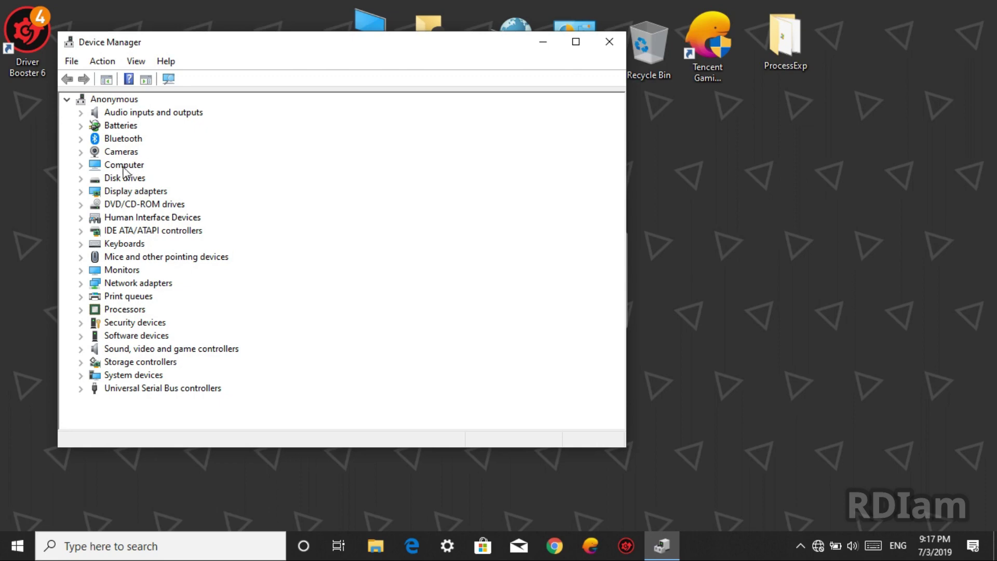
click(577, 42)
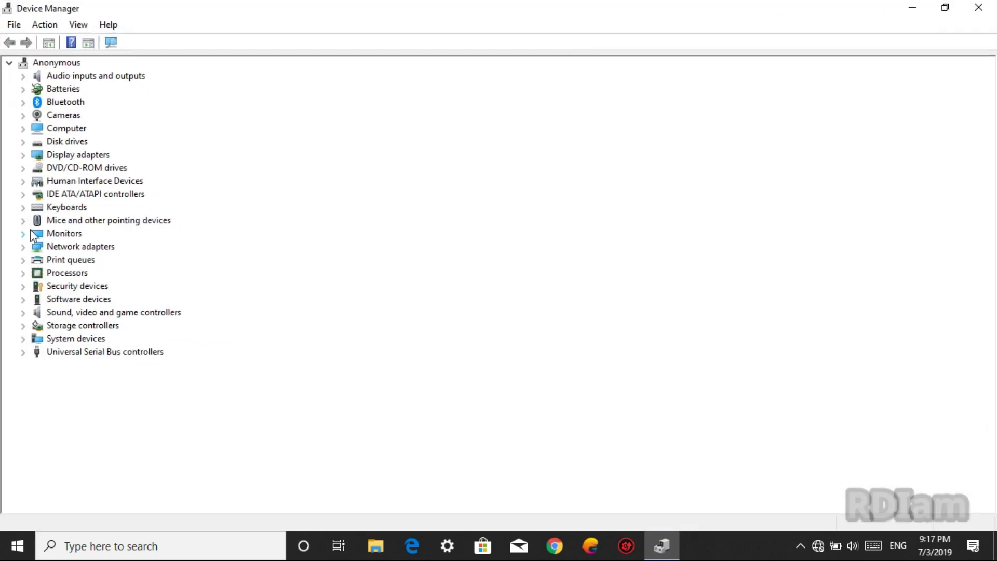
click(23, 155)
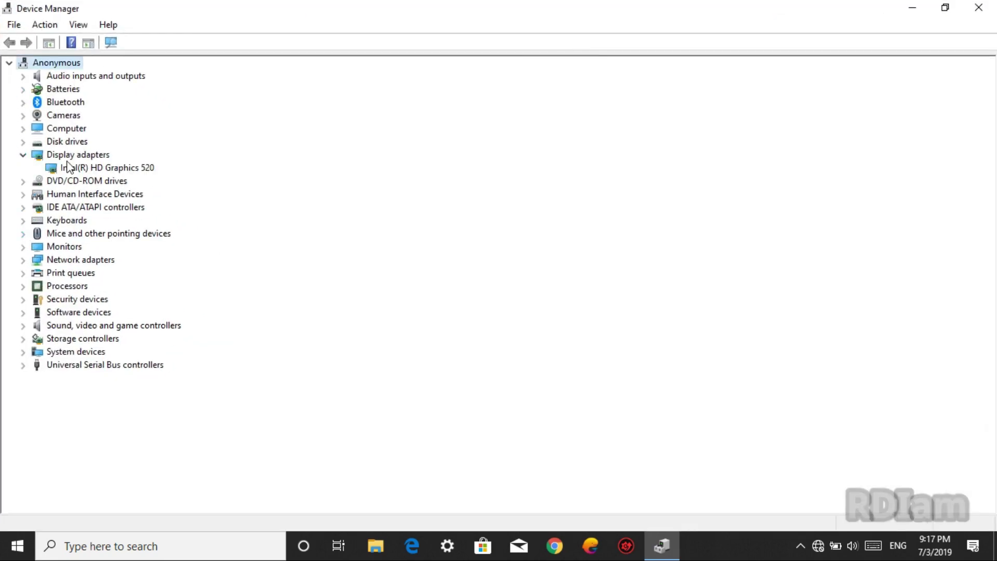
click(68, 167)
right_click(89, 167)
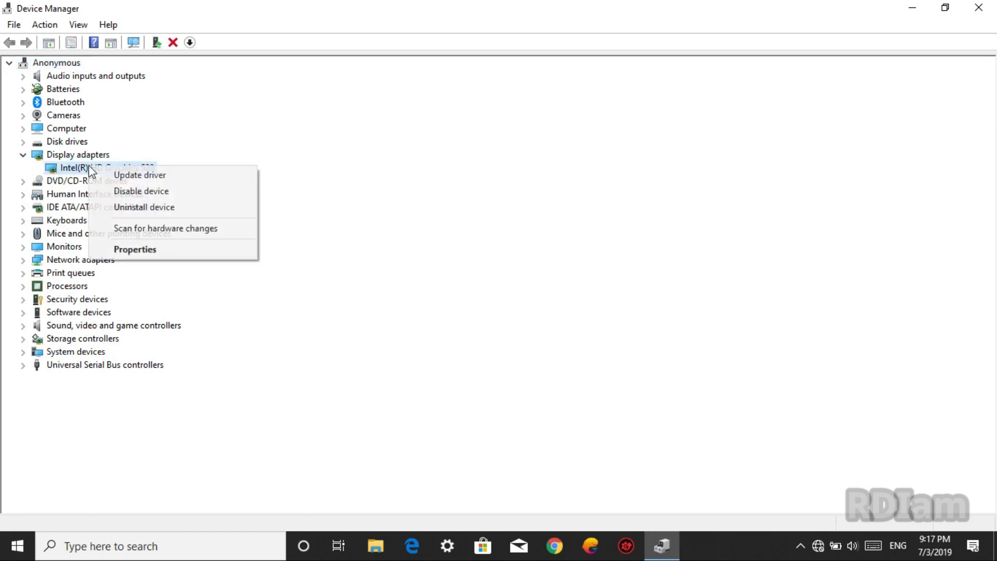
click(148, 251)
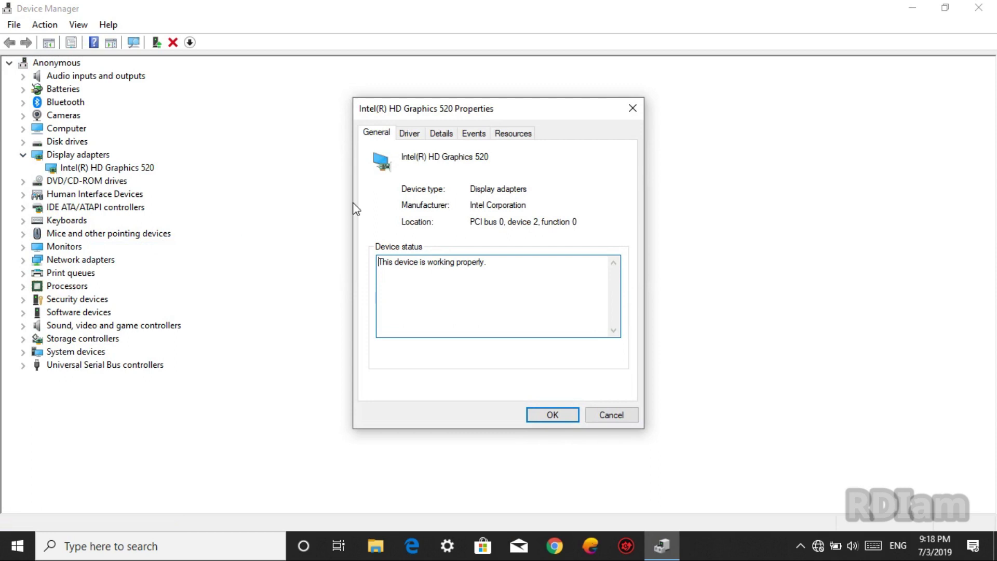
Step: Examine the Intel(R) HD Graphics 520 driver date and version, along with its device details and resource settings
click(410, 134)
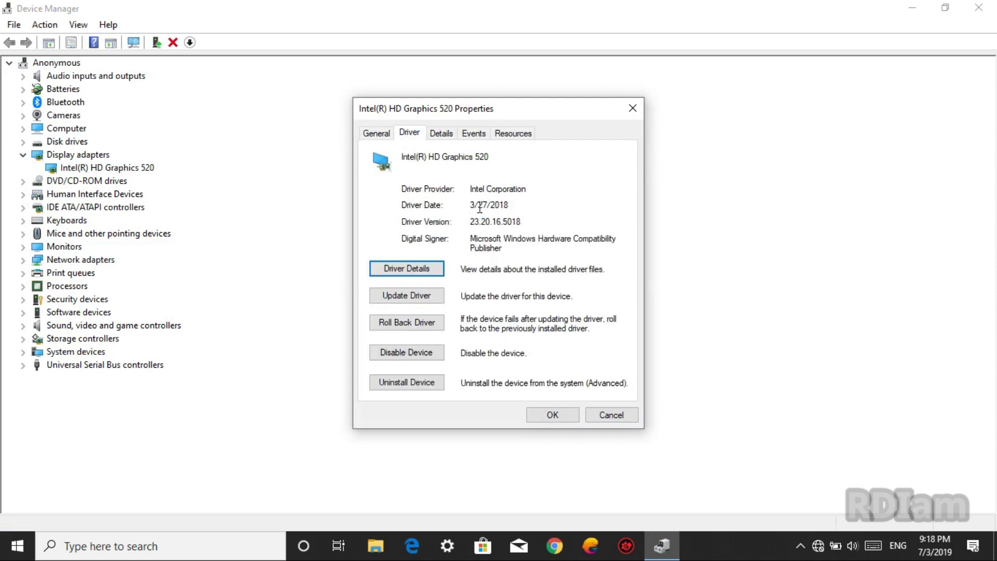
drag(515, 204, 471, 205)
click(443, 134)
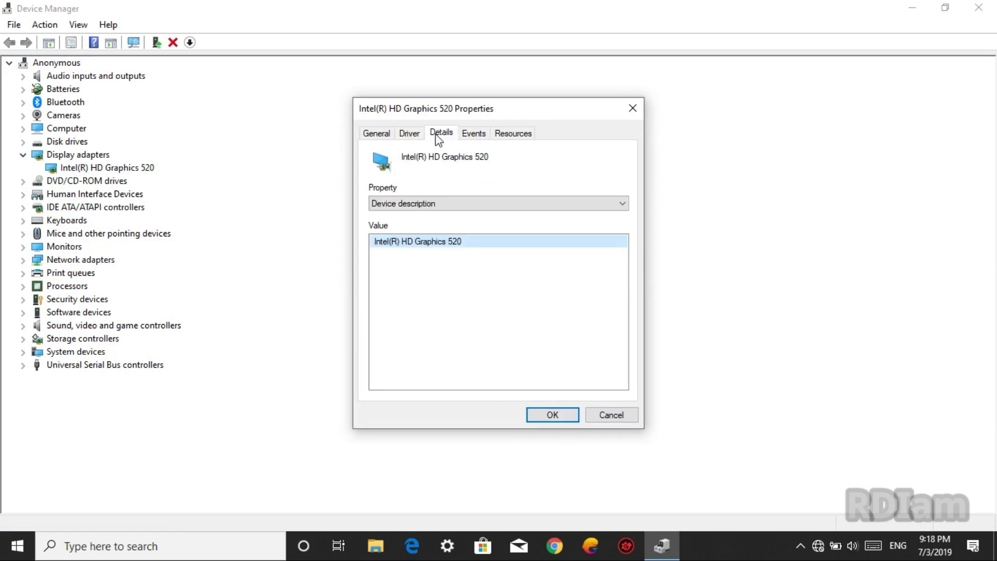
click(410, 134)
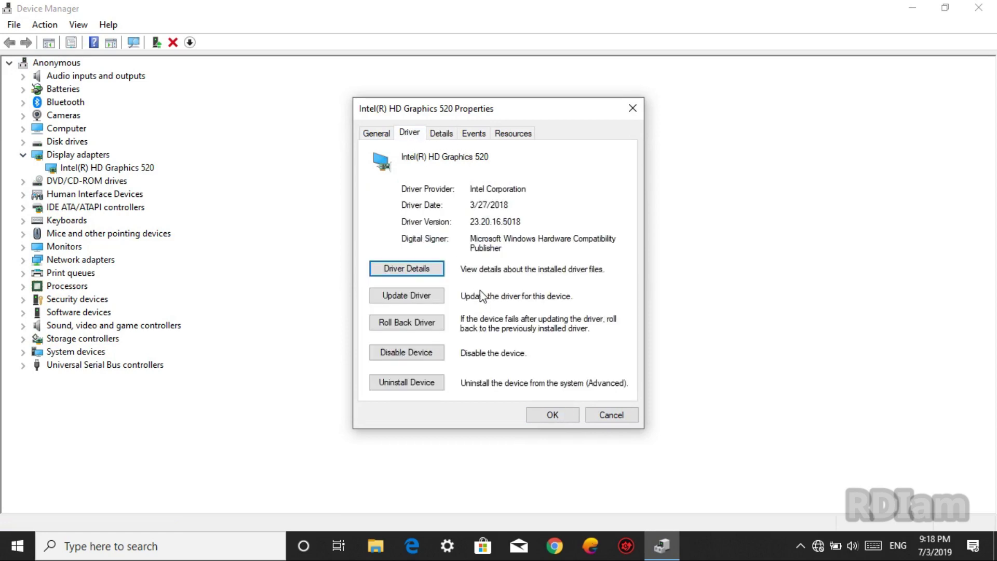
click(508, 133)
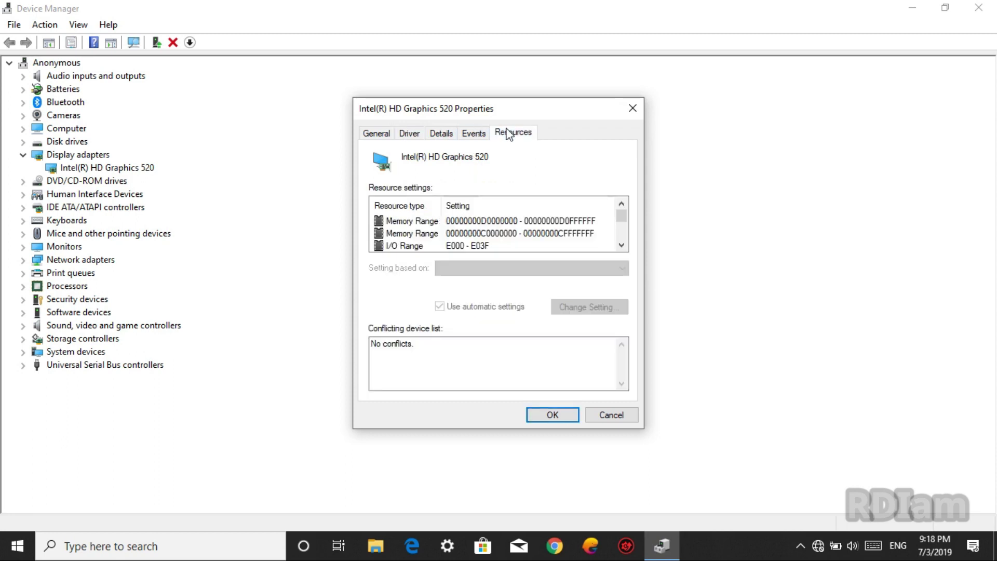
scroll(493, 234, down, 2)
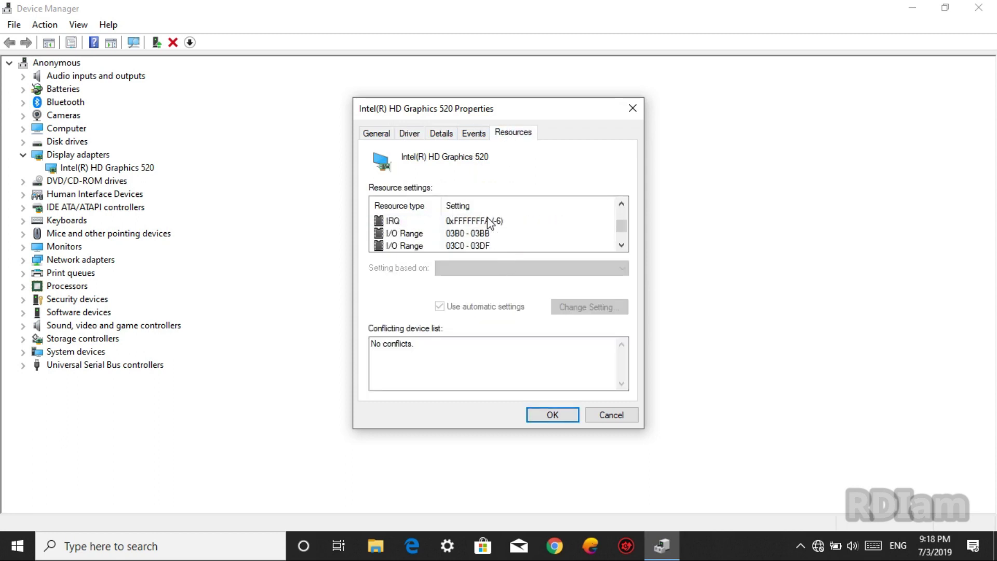
click(462, 137)
click(452, 136)
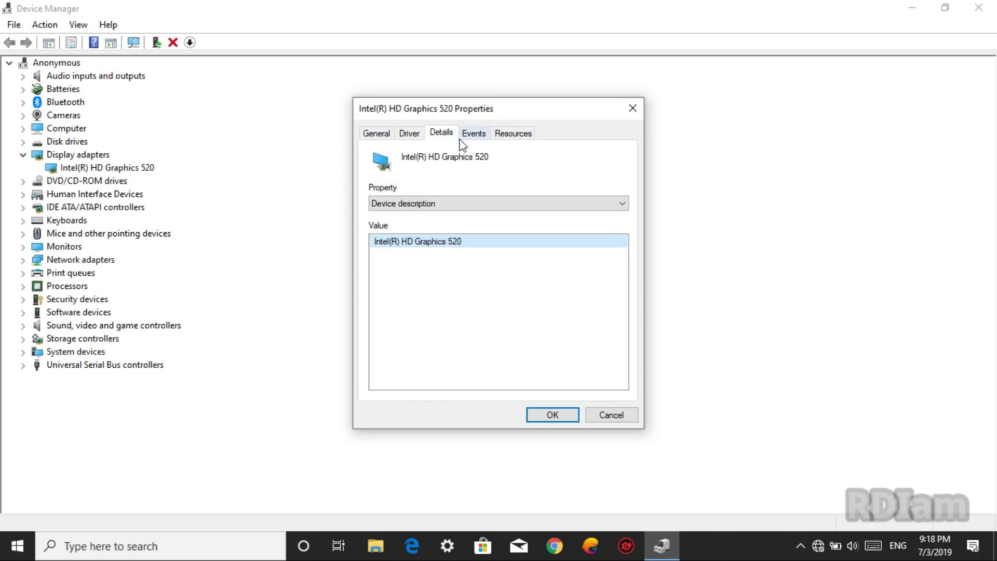
click(409, 134)
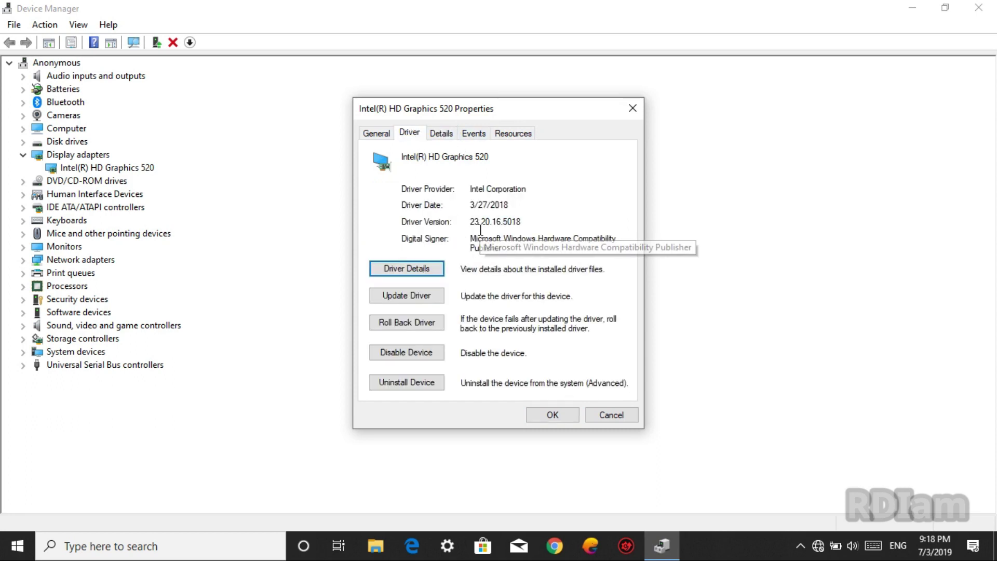
drag(528, 223, 453, 230)
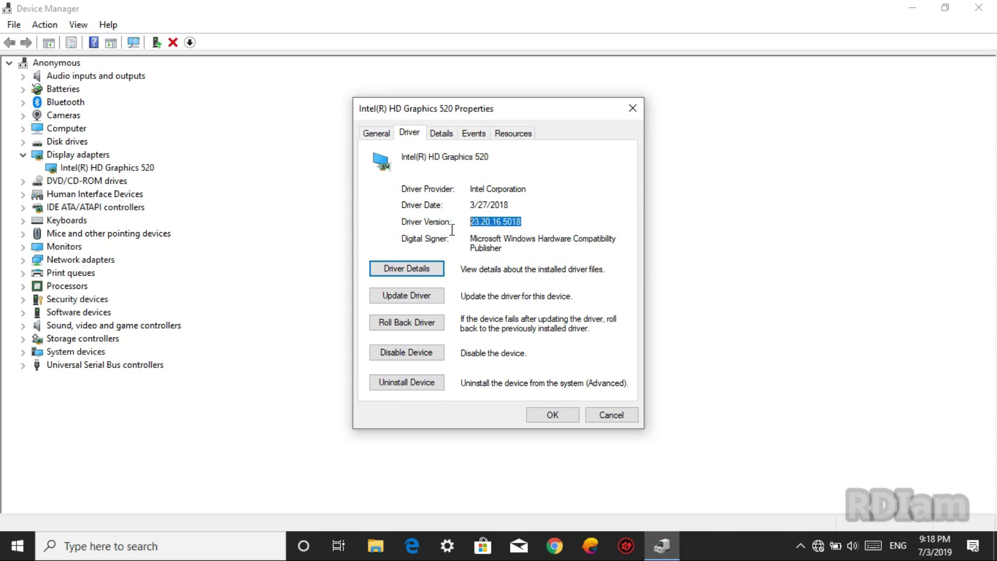